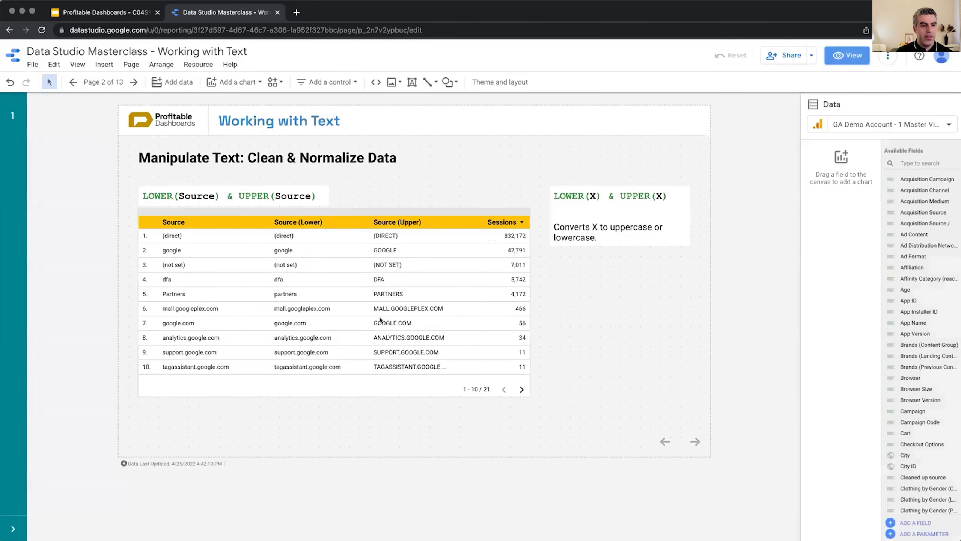
- Select the table and inspect the Source (Lower) and Source (Upper) formulas
{"action": "left_click", "coordinate": [444, 292]}
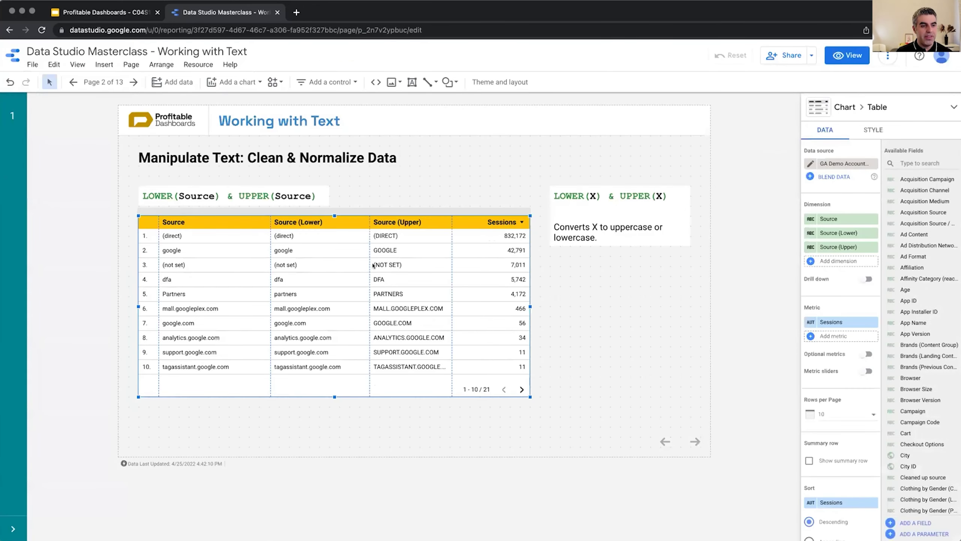
{"action": "left_click", "coordinate": [812, 233]}
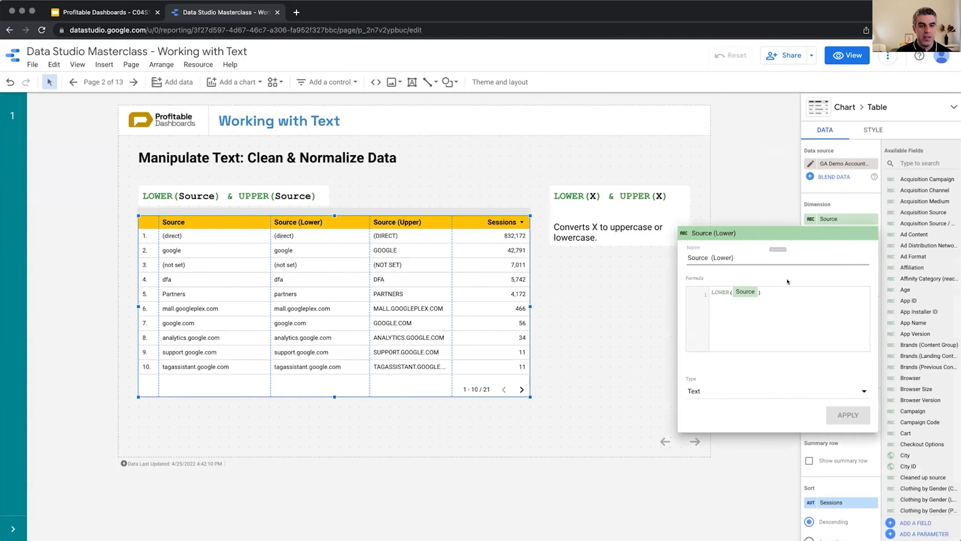
{"action": "left_click", "coordinate": [616, 316]}
{"action": "left_click", "coordinate": [812, 247]}
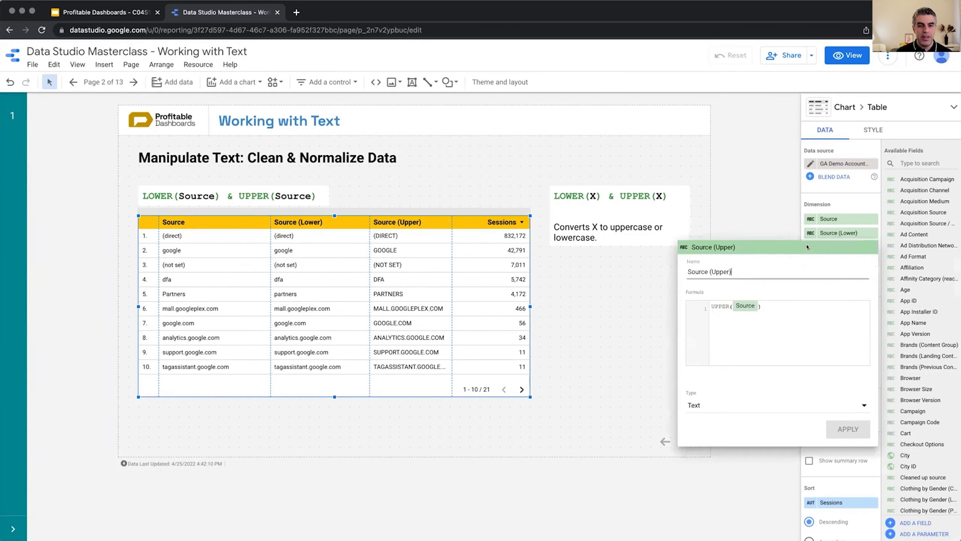
{"action": "left_click", "coordinate": [723, 224]}
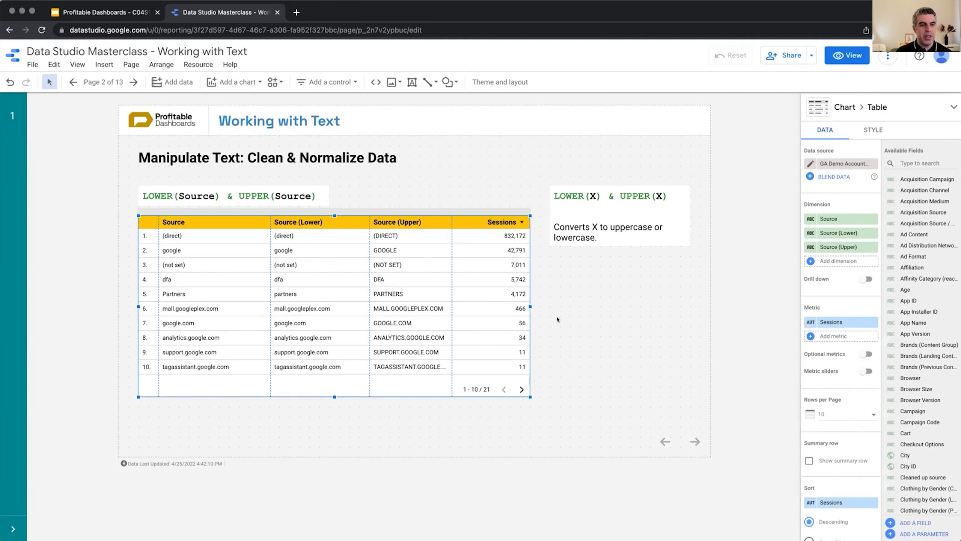
- Click an empty canvas area to deselect the Source, Lower, Upper and Sessions table
{"action": "left_click", "coordinate": [569, 323]}
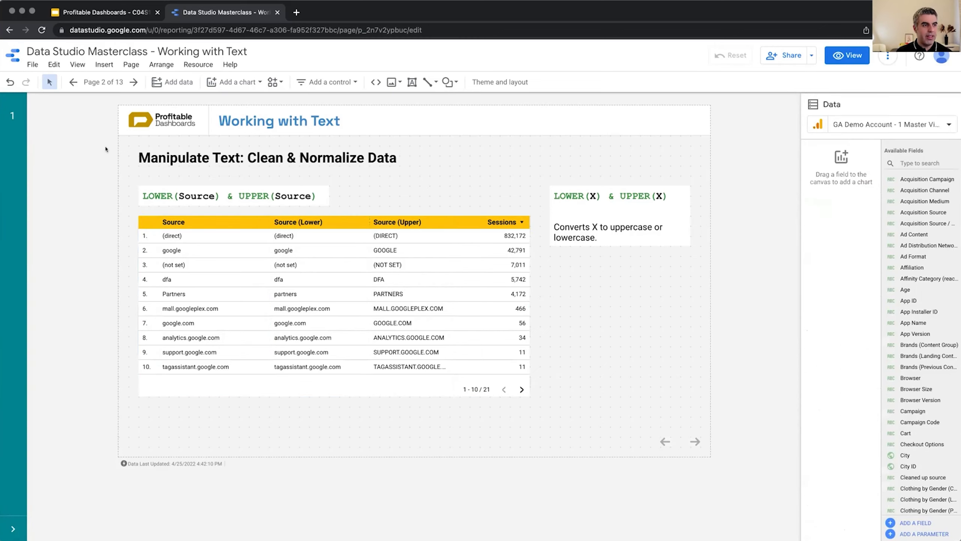